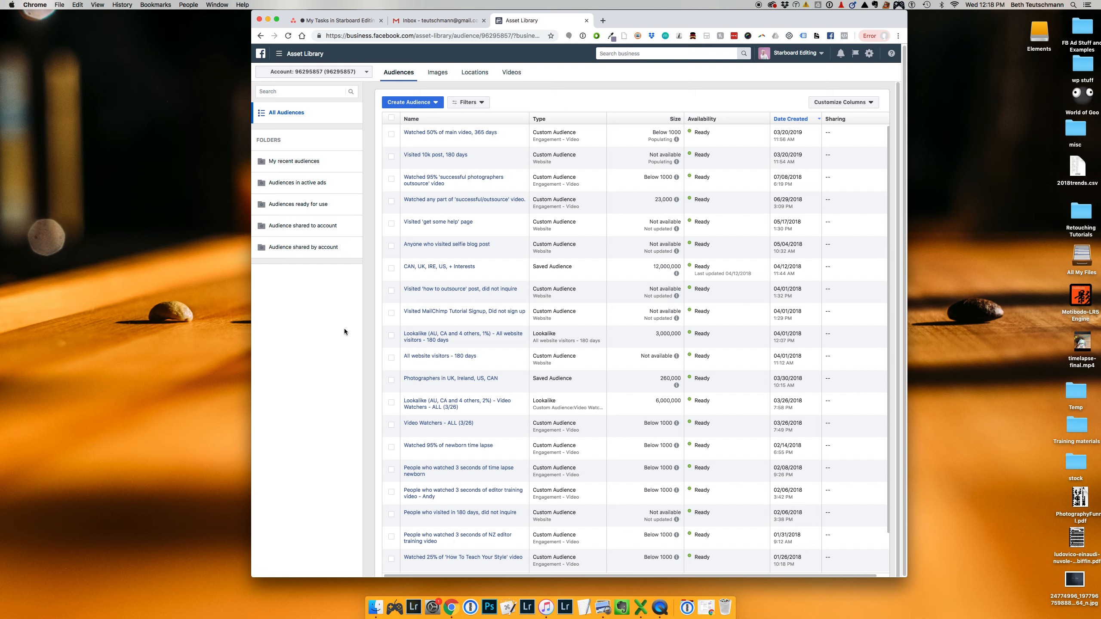
Find the "All website visitors - 180 days" custom audience in the list and select it
scroll(466, 330, down, 5)
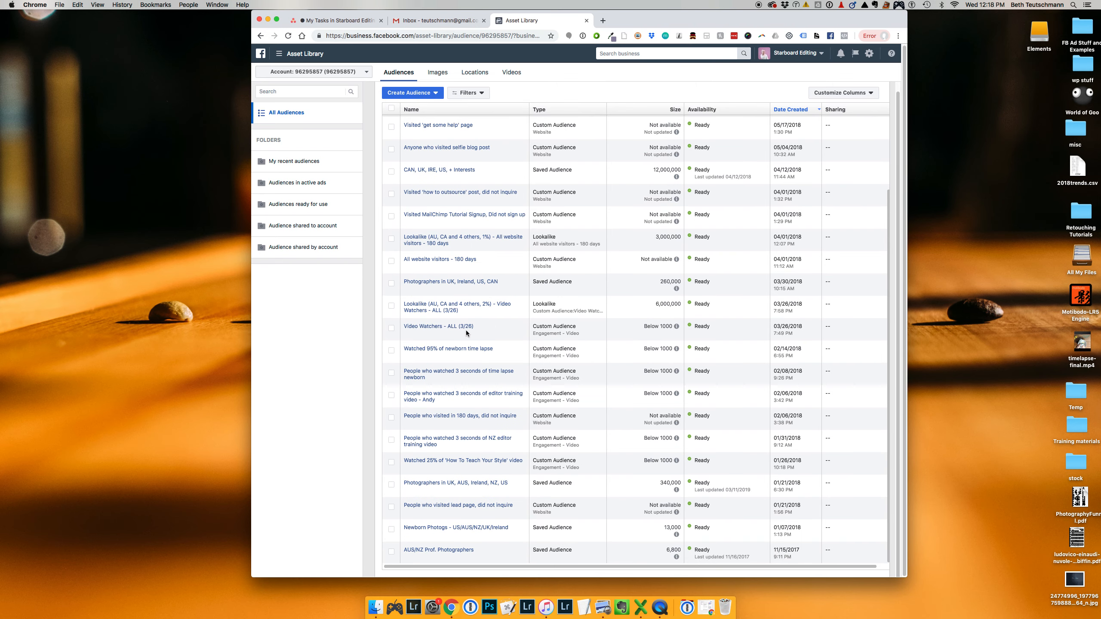
scroll(467, 326, up, 1)
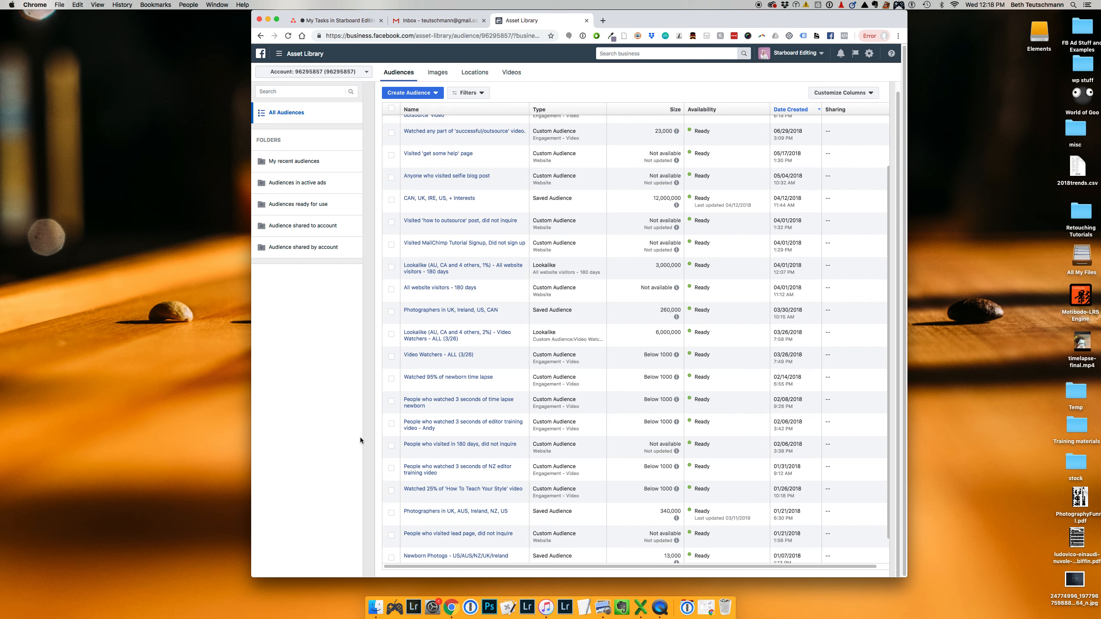
scroll(378, 434, up, 1)
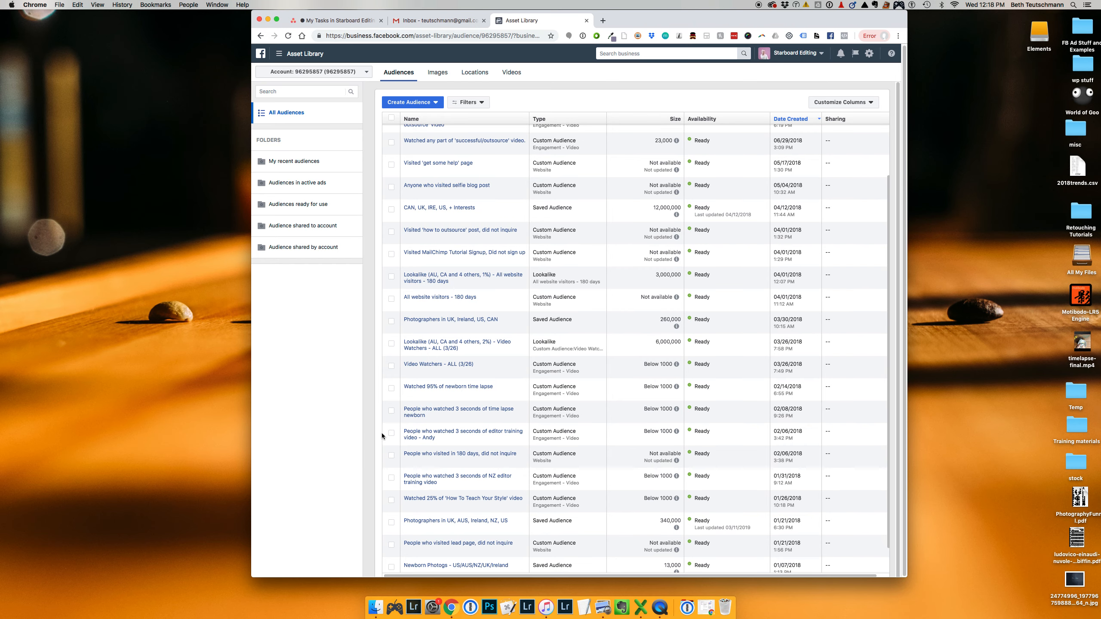
scroll(405, 316, up, 1)
click(391, 301)
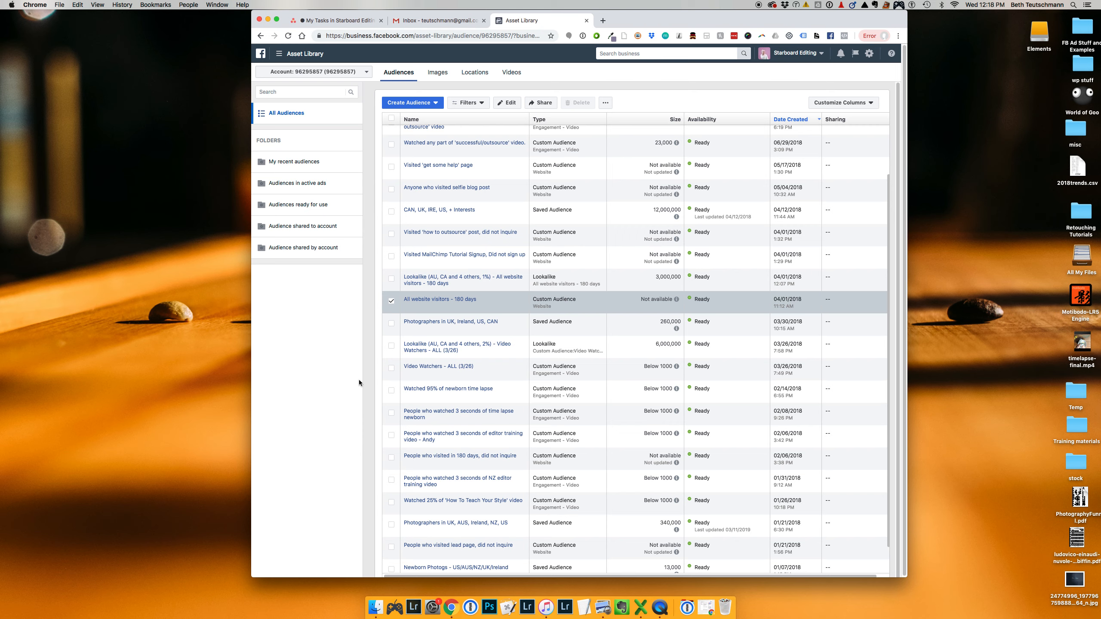
click(606, 104)
click(621, 120)
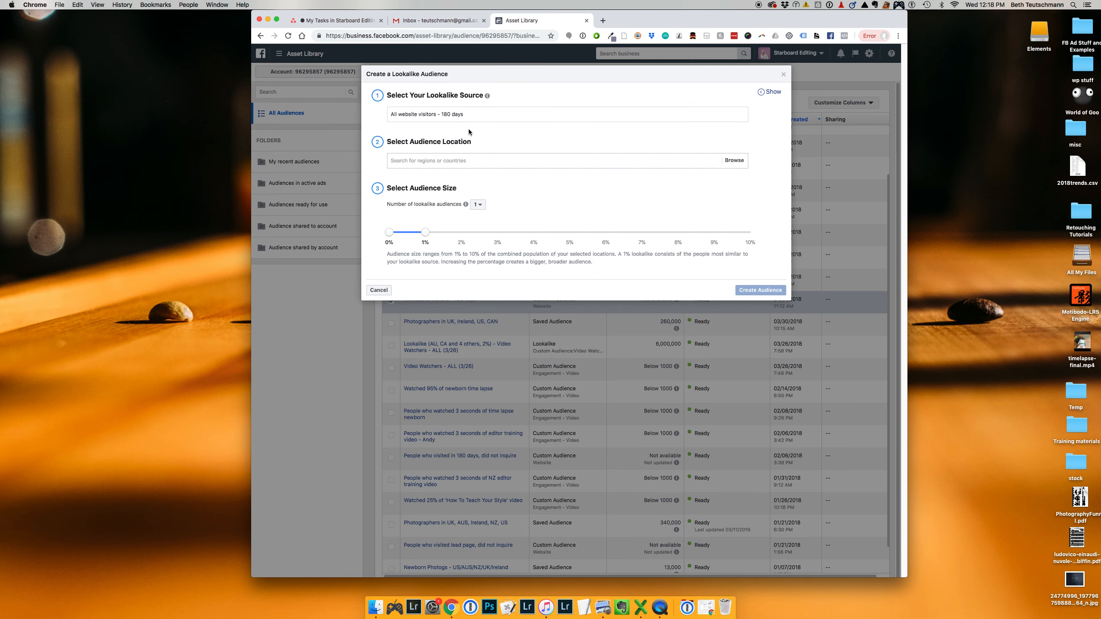
click(432, 115)
triple_click(470, 113)
click(473, 116)
drag(512, 115, 387, 99)
key(BackSpace)
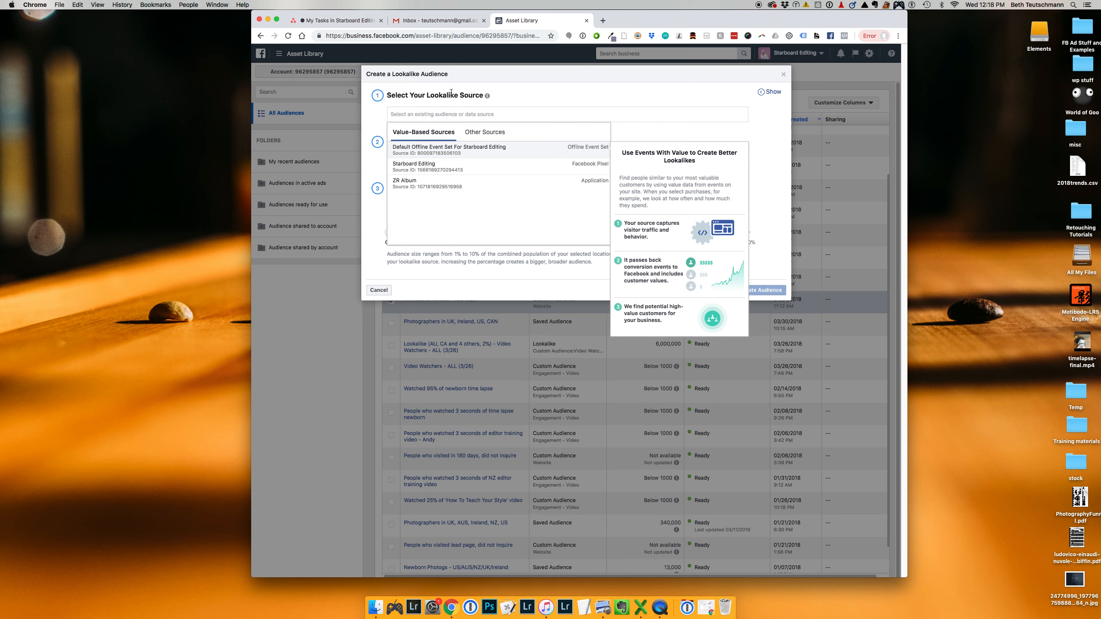
click(526, 90)
click(525, 114)
click(509, 169)
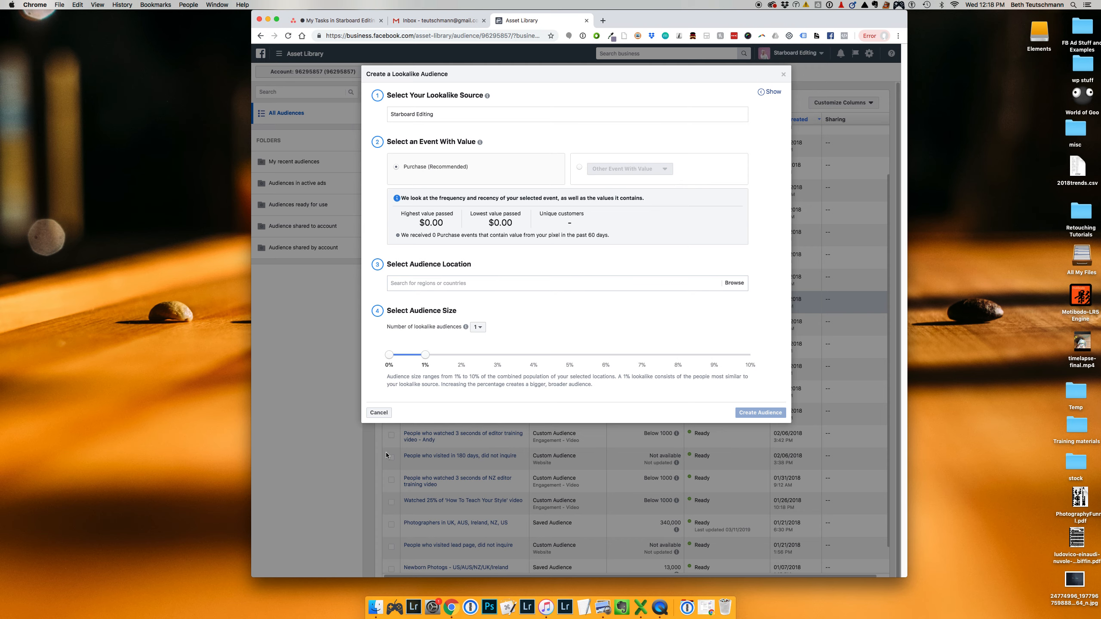
click(387, 410)
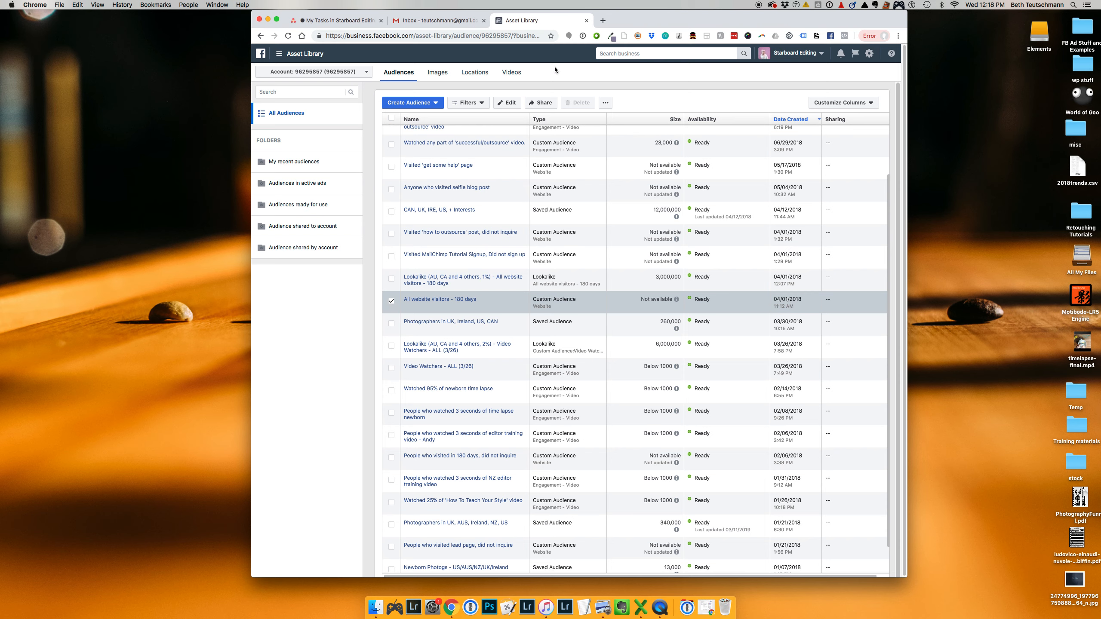
Start a lookalike audience from the selected website visitors audience and set its location to United States
click(602, 102)
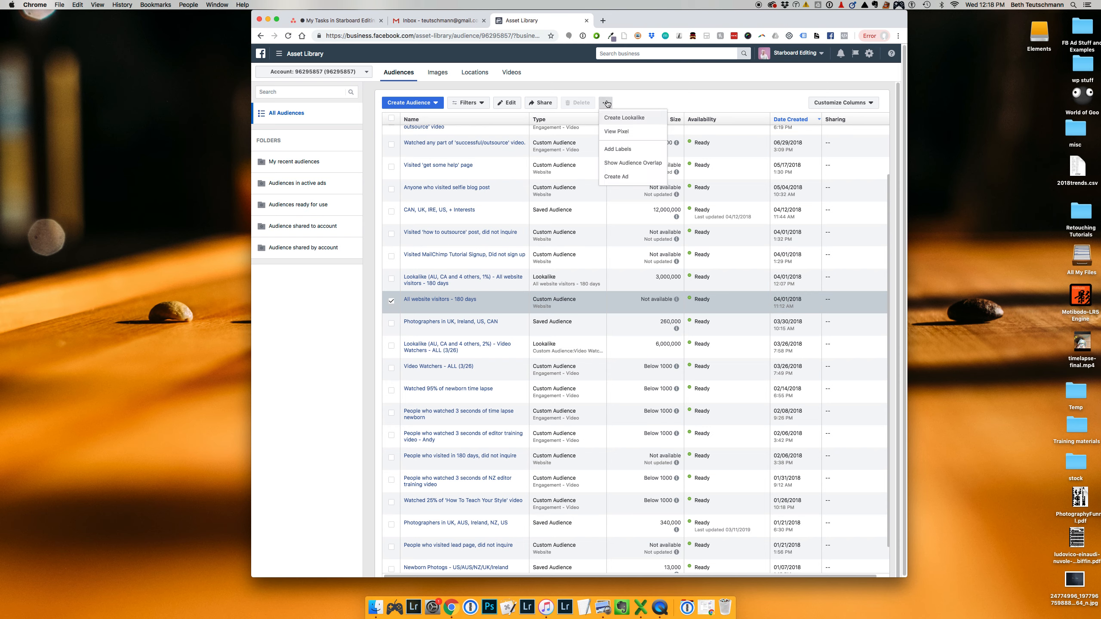
click(636, 122)
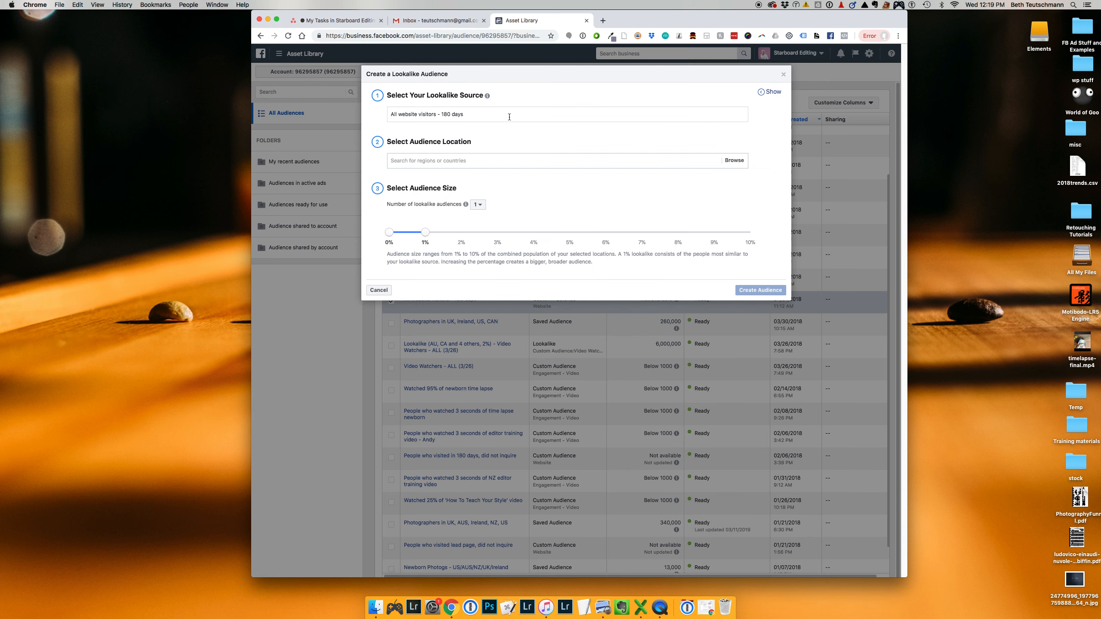
click(500, 161)
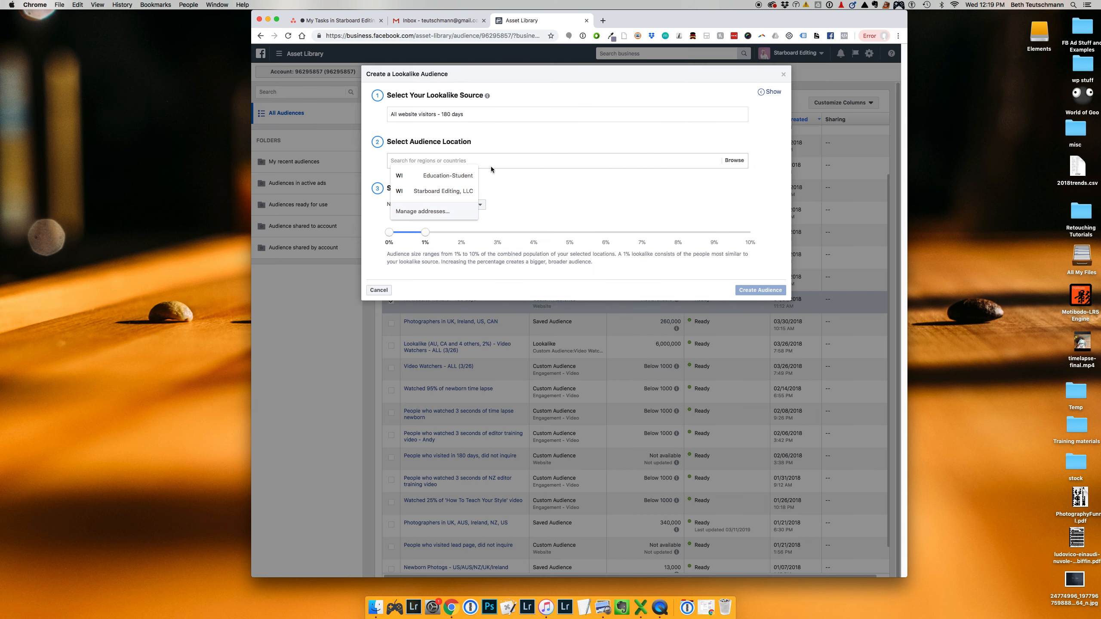
click(734, 160)
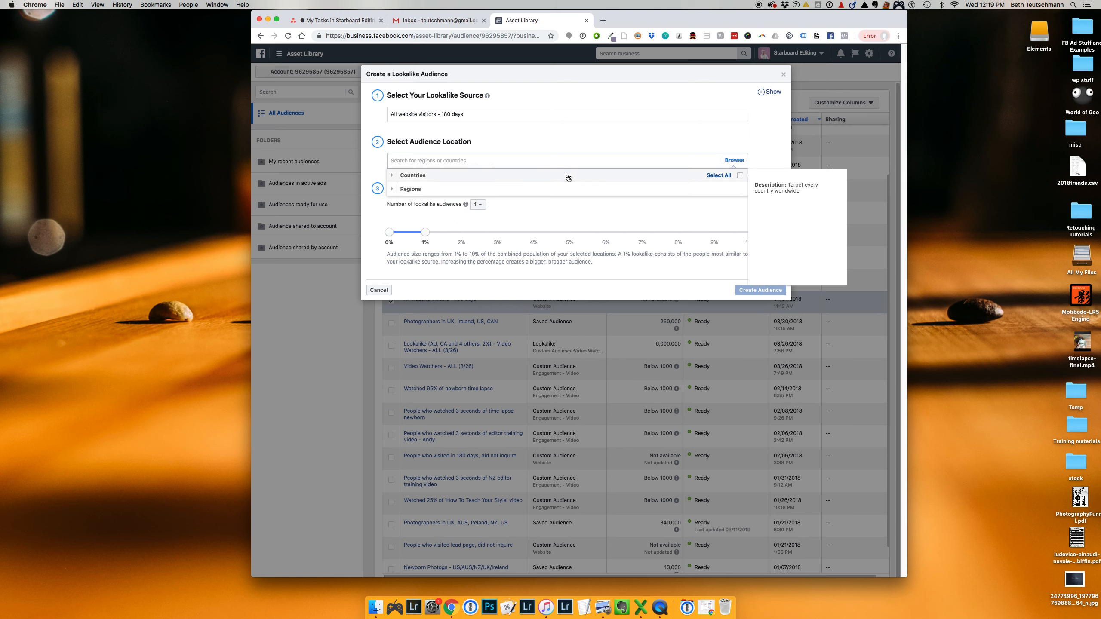
click(560, 178)
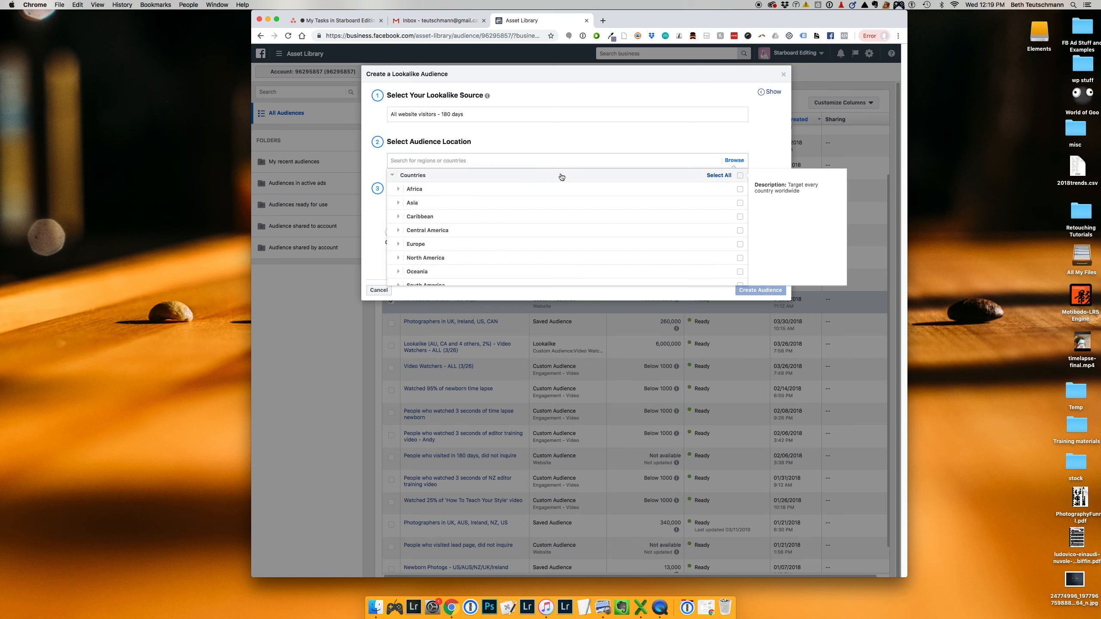
click(566, 162)
text(unit)
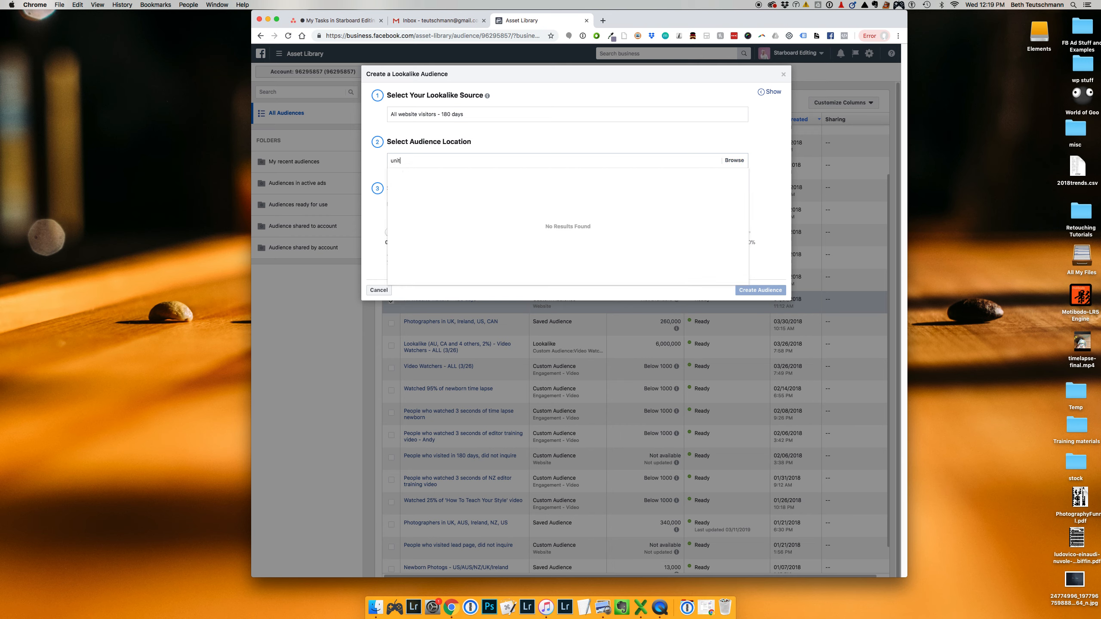
click(523, 203)
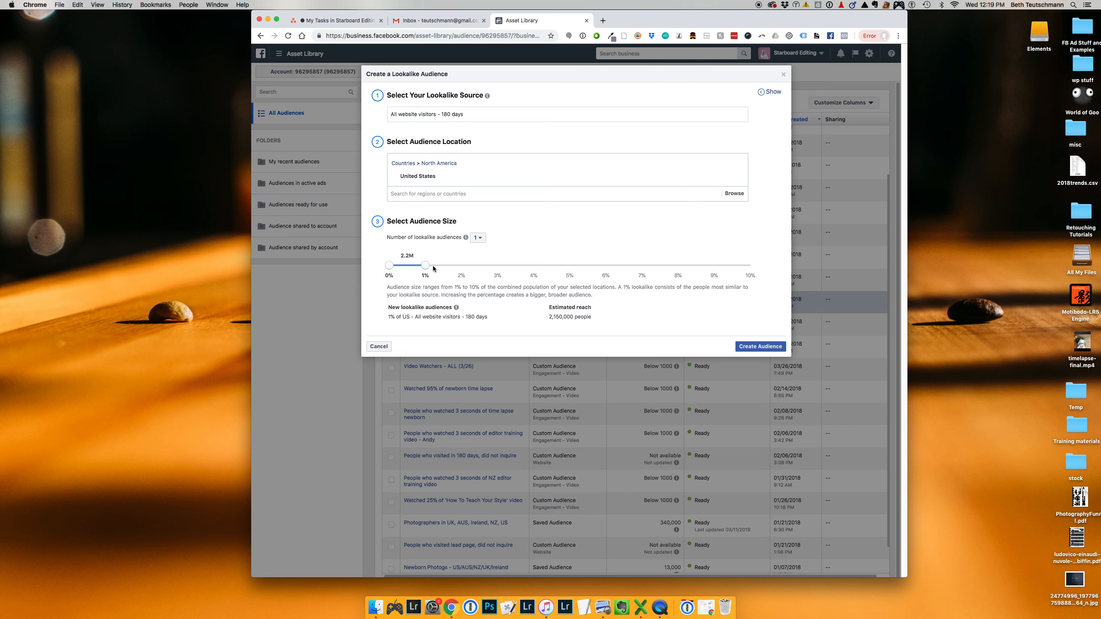
Try a 5% audience size, return to 1%, try three lookalike audiences, and leave without creating any
drag(433, 267, 581, 268)
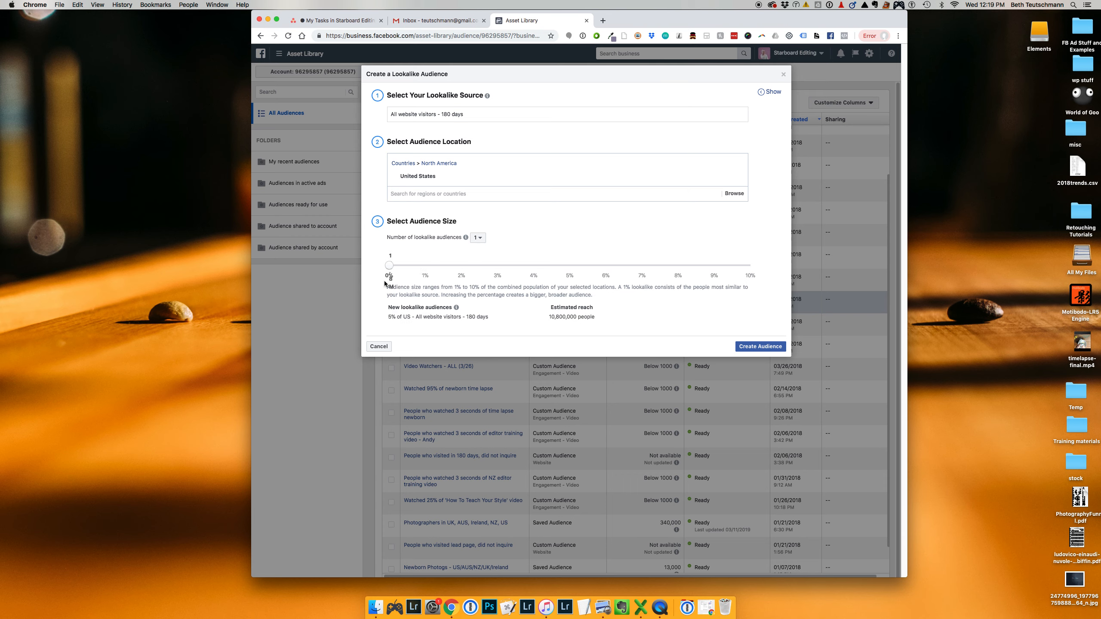
drag(569, 265, 429, 266)
click(479, 238)
click(482, 260)
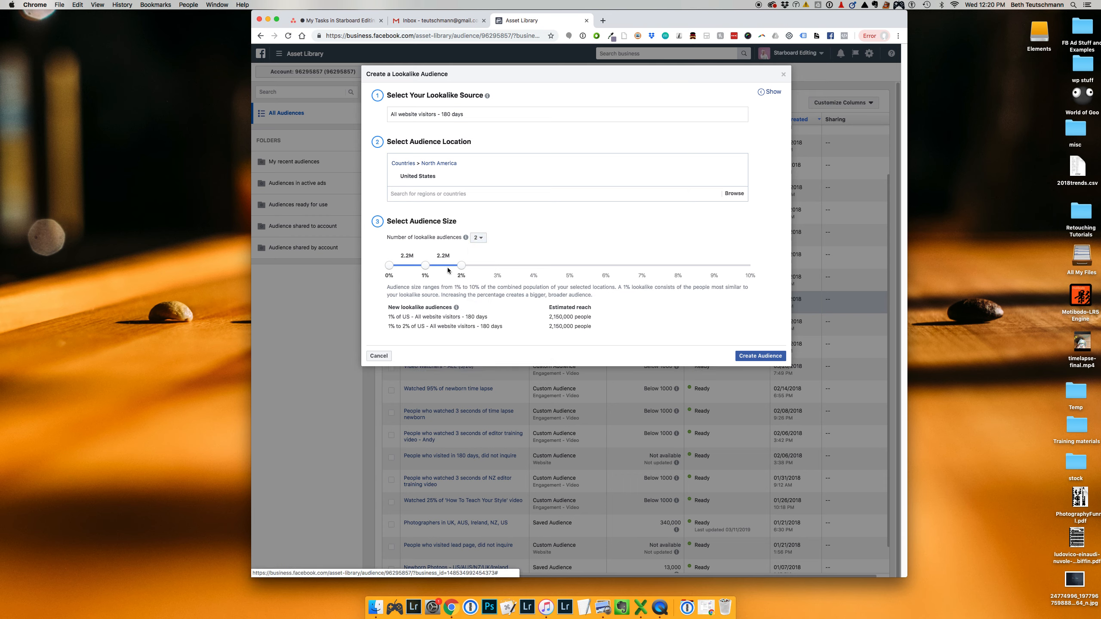
click(478, 237)
click(479, 270)
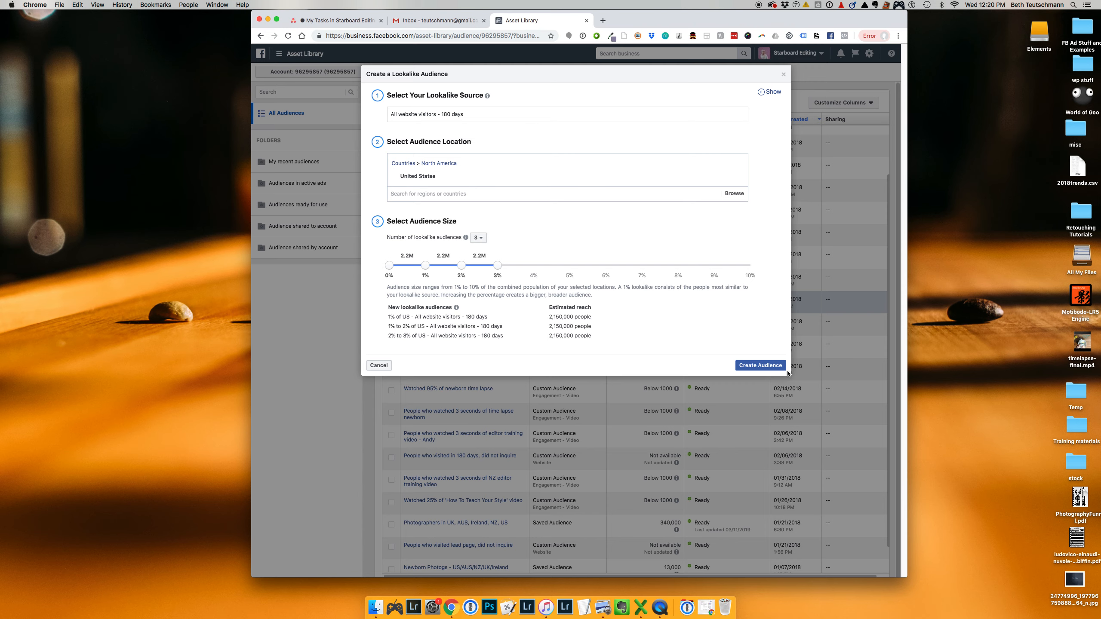
click(781, 75)
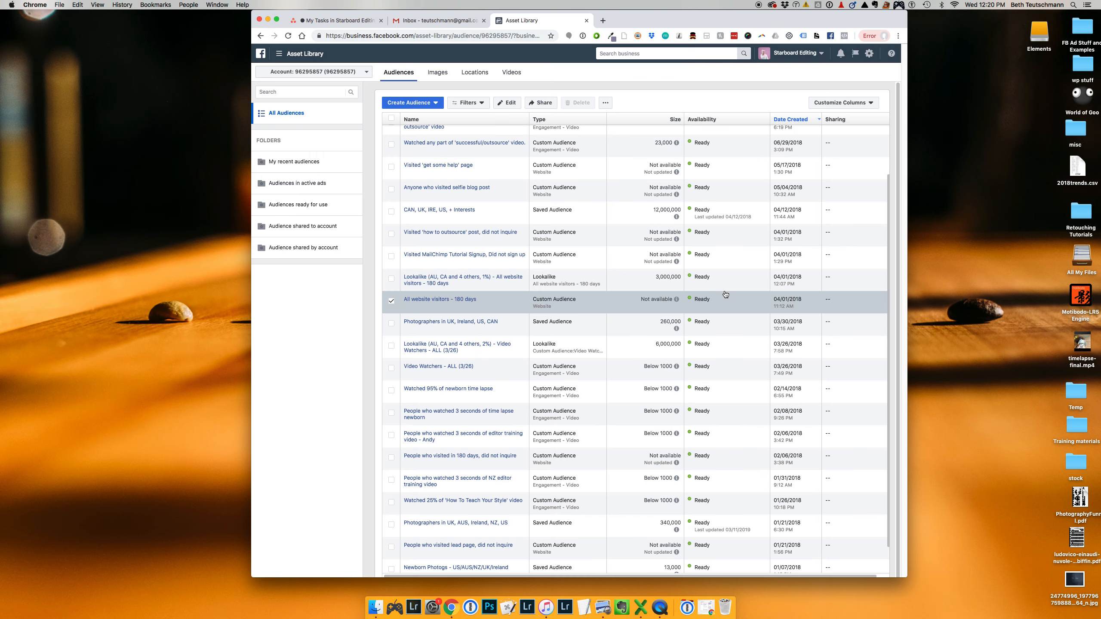
Create an ad from only the "Lookalike (AU, CA and 4 others, 1%) - All website visitors - 180 days" audience and go to its audience settings
click(391, 302)
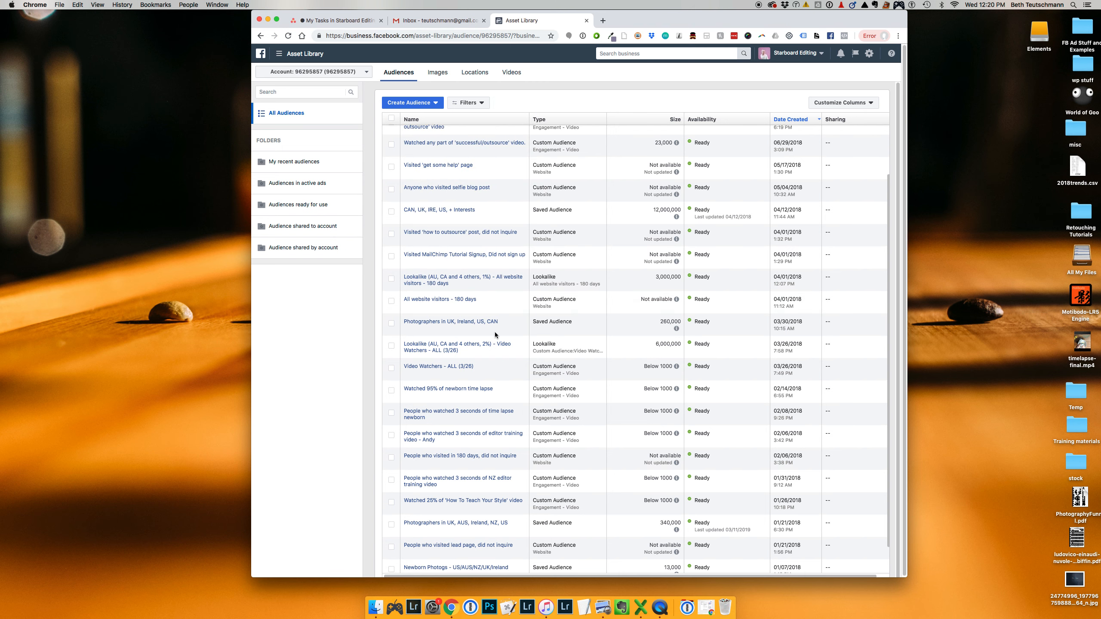
scroll(495, 333, up, 3)
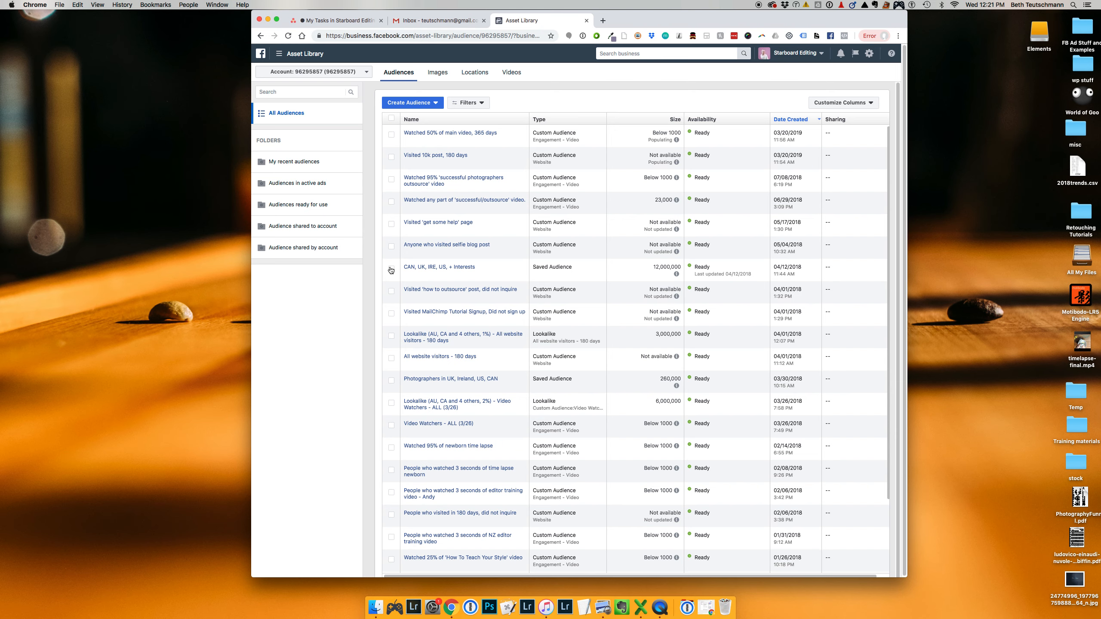
scroll(390, 269, down, 2)
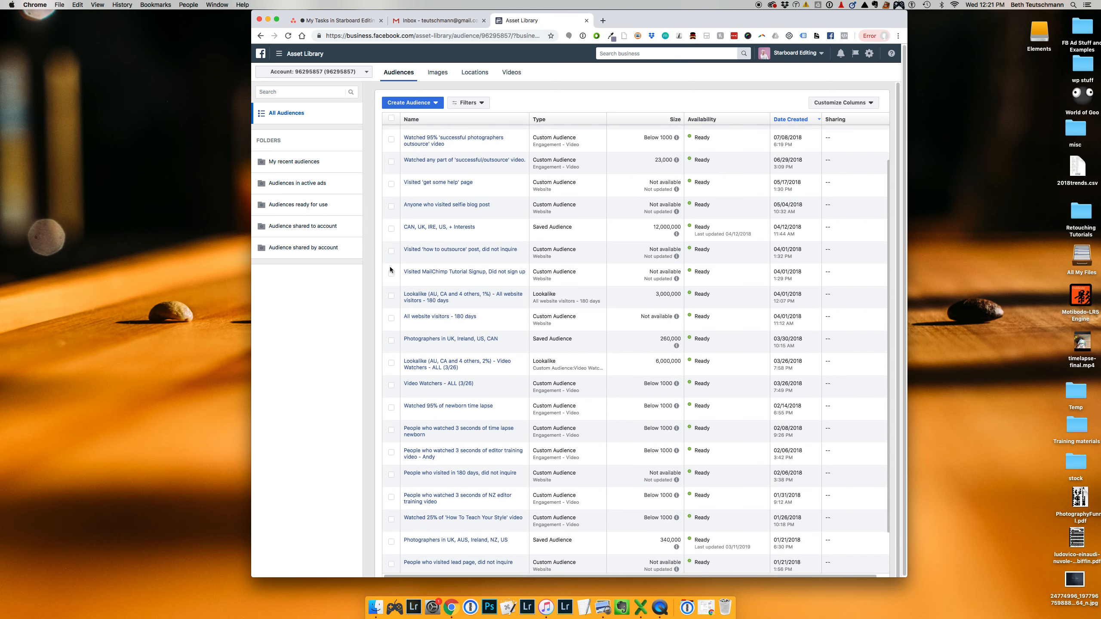
click(391, 296)
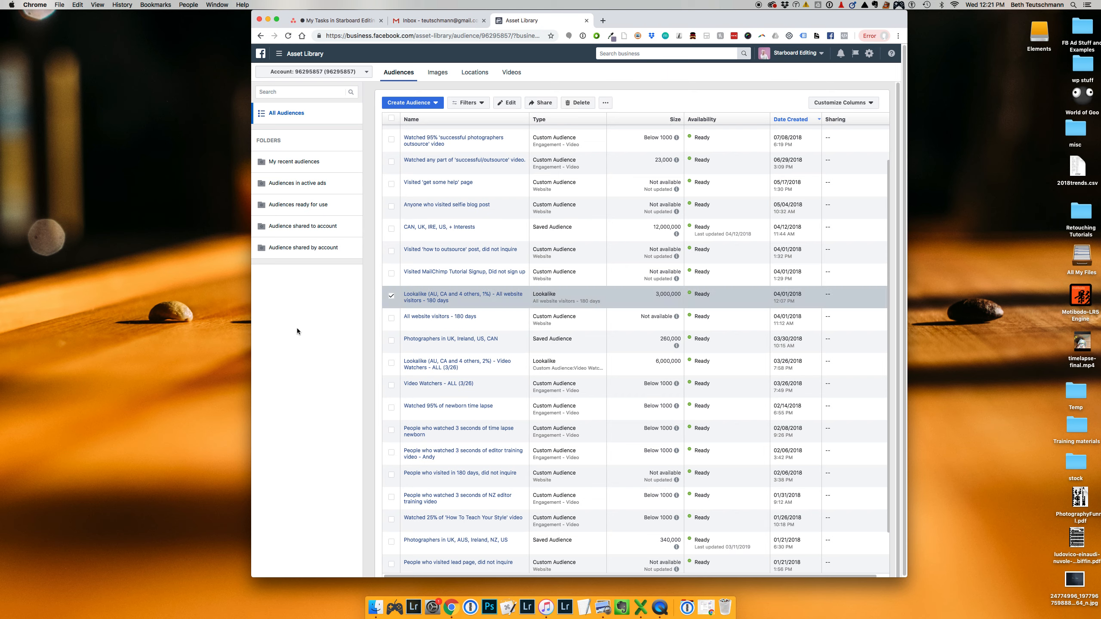
mouse_move(479, 299)
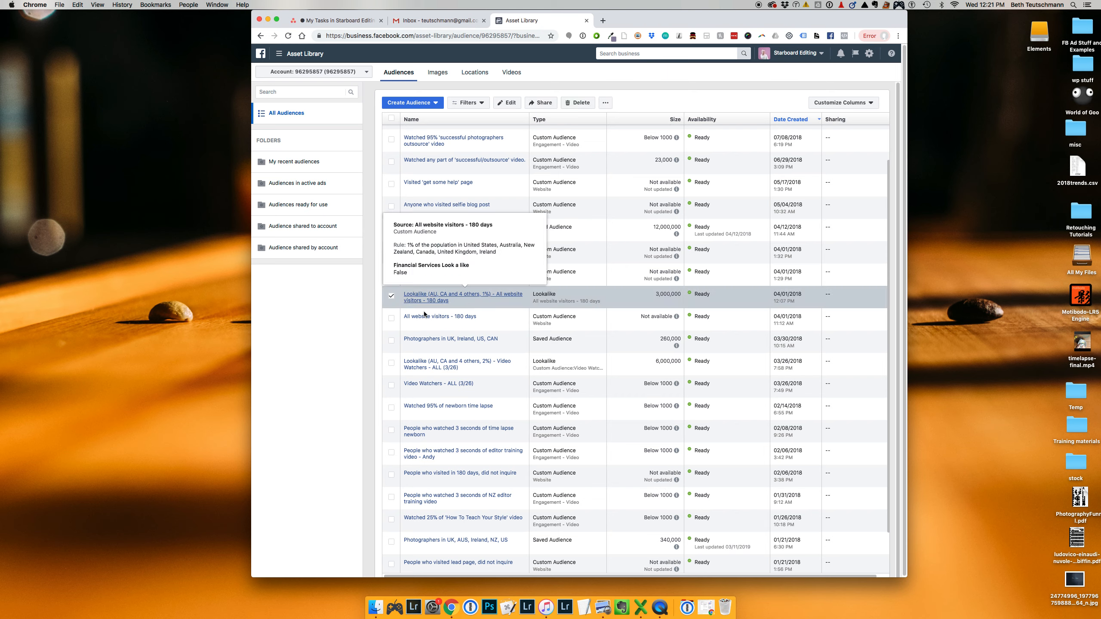
click(606, 103)
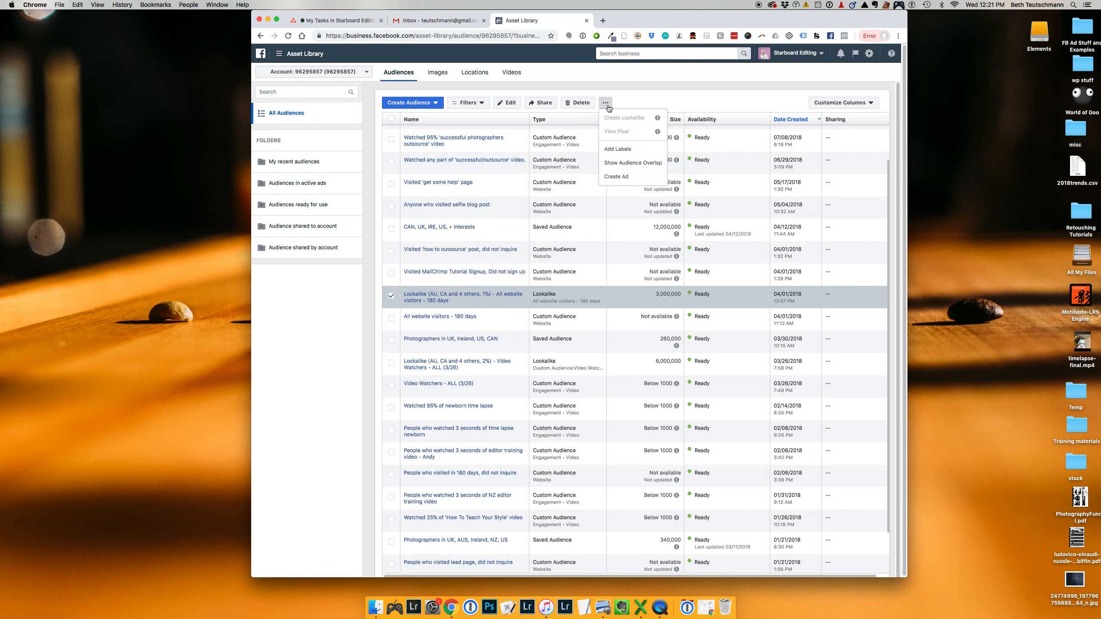
click(639, 178)
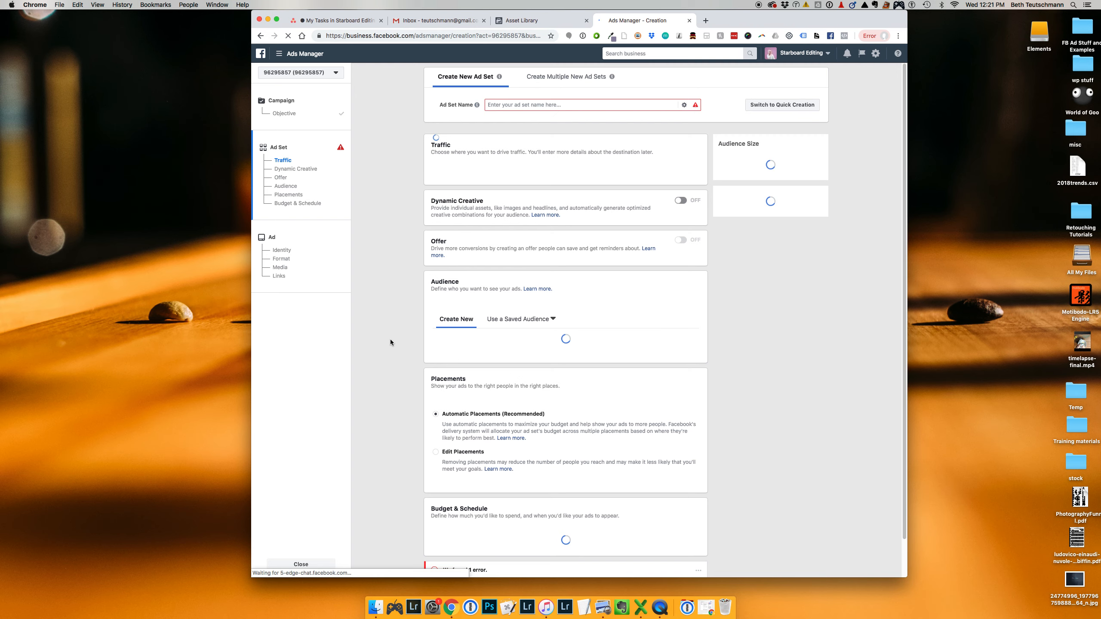
scroll(394, 353, down, 10)
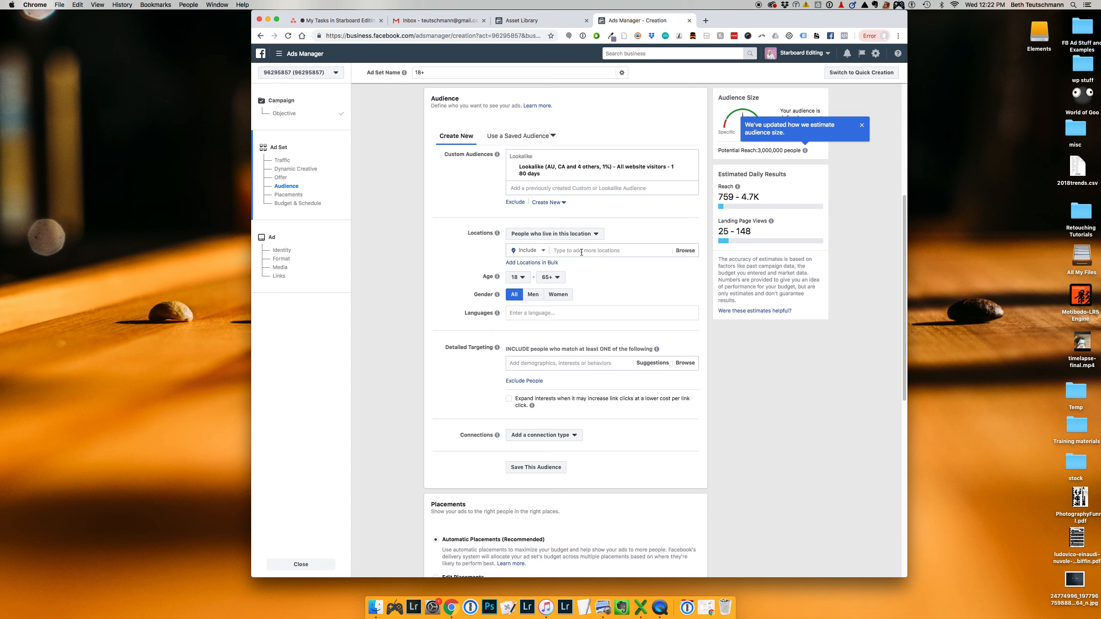
click(862, 125)
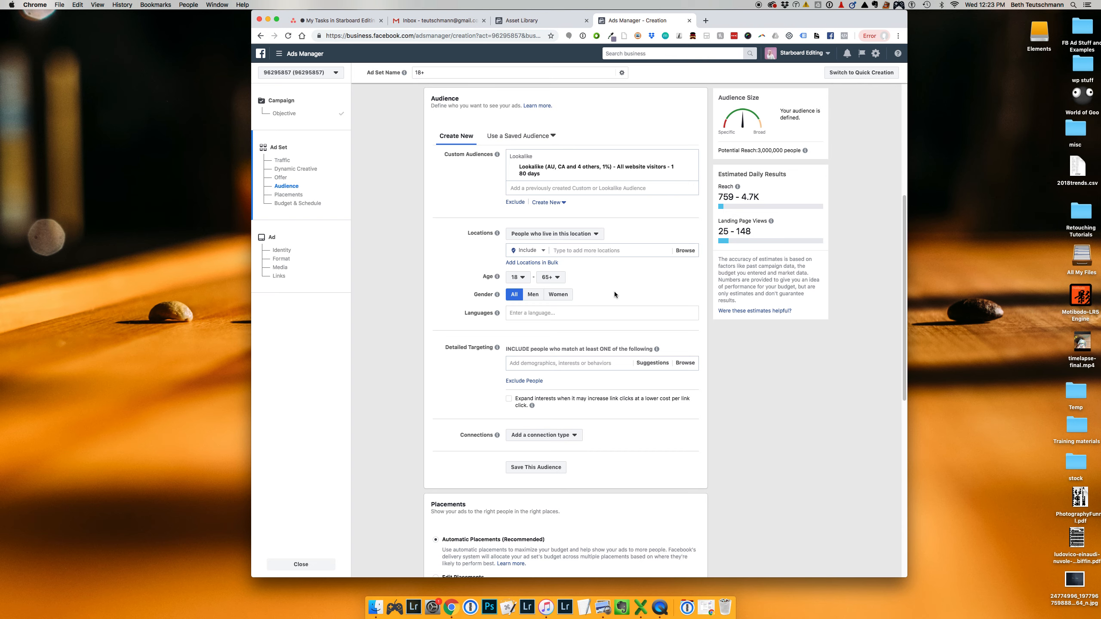
Return to the Asset Library and select only the "Watched 50% of main video, 365 days" audience, checking its additional actions
click(563, 21)
click(392, 297)
scroll(486, 295, up, 2)
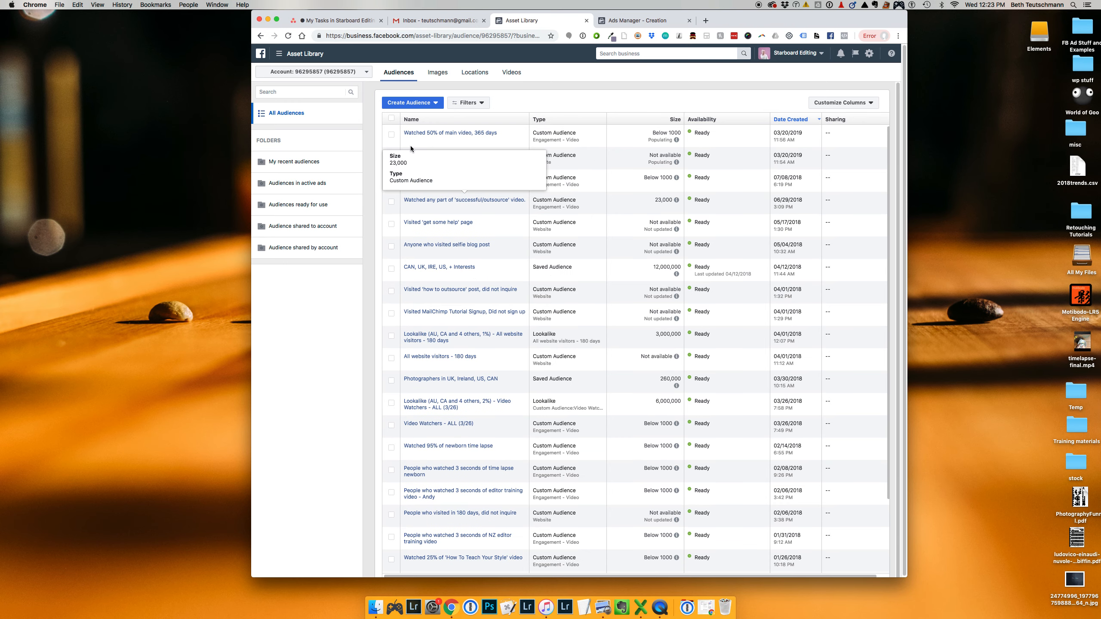
click(392, 135)
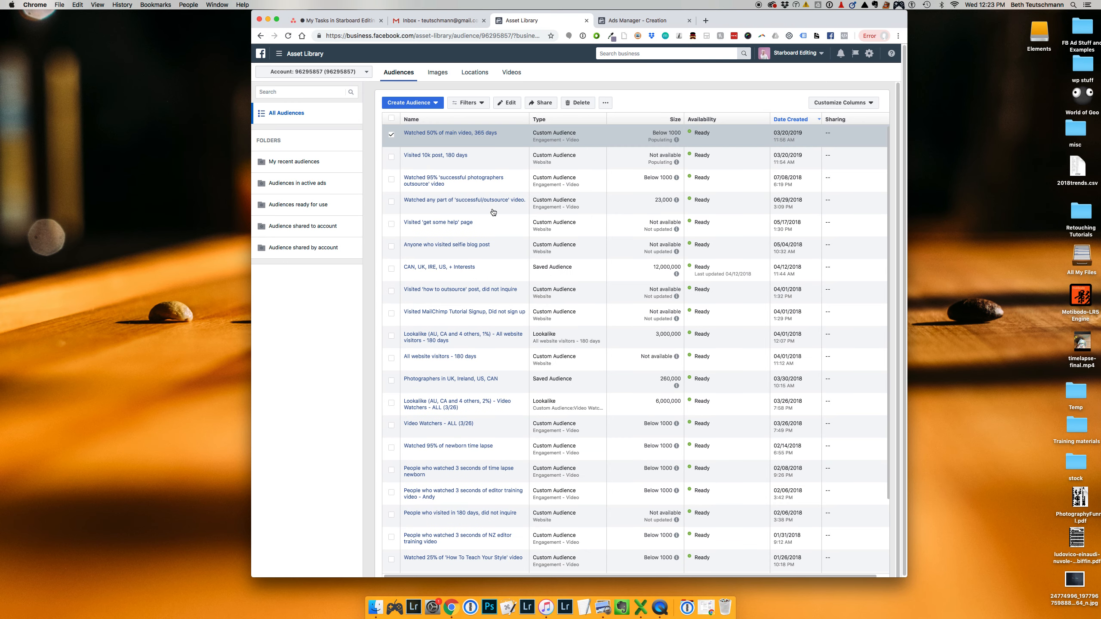
click(606, 104)
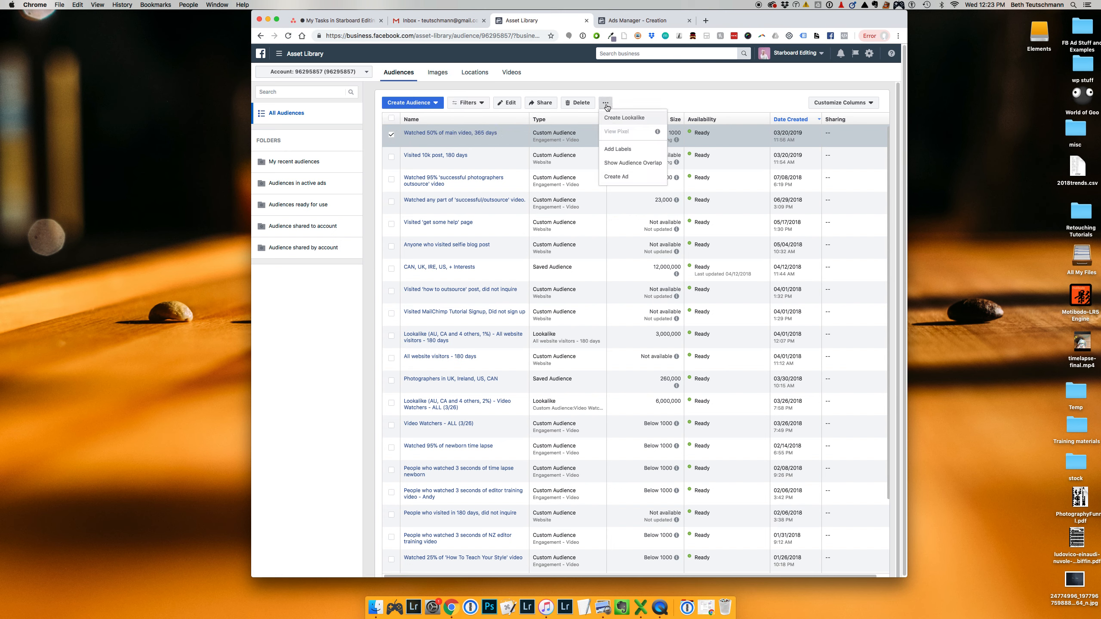
click(635, 105)
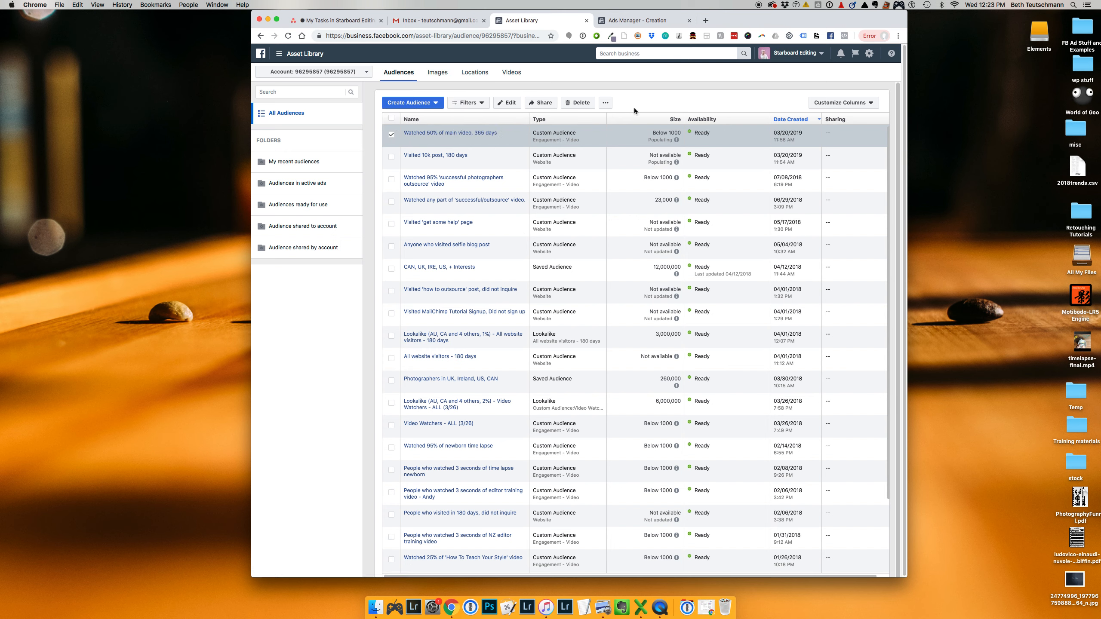